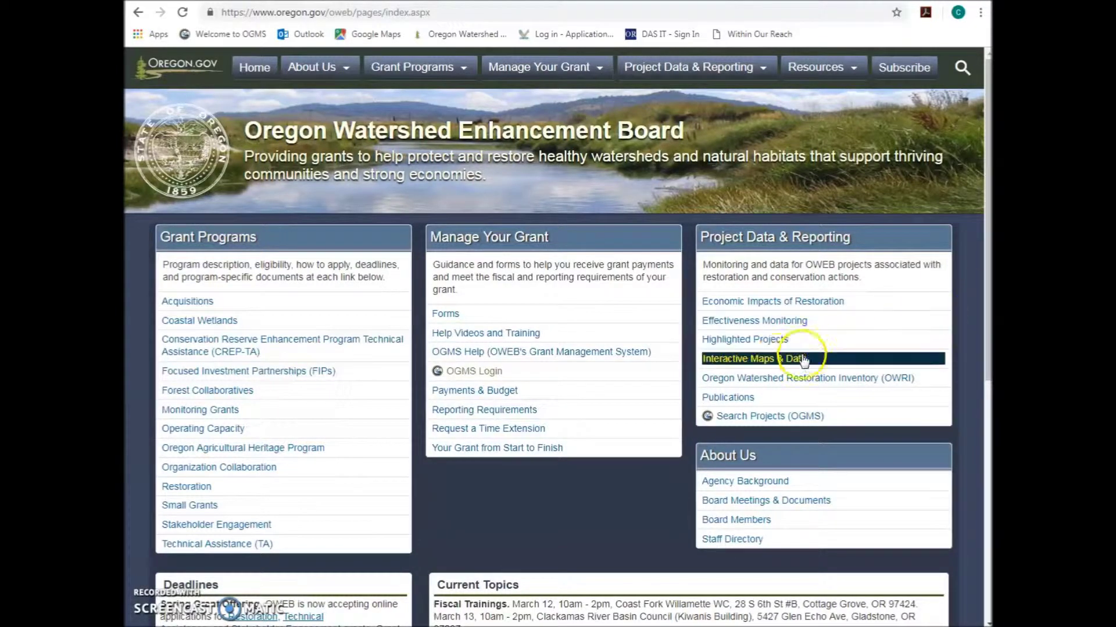
Step: Open the Oregon Explorer Map Viewer from OWEB's Interactive Maps & Data page
{"action": "left_click", "coordinate": [777, 357]}
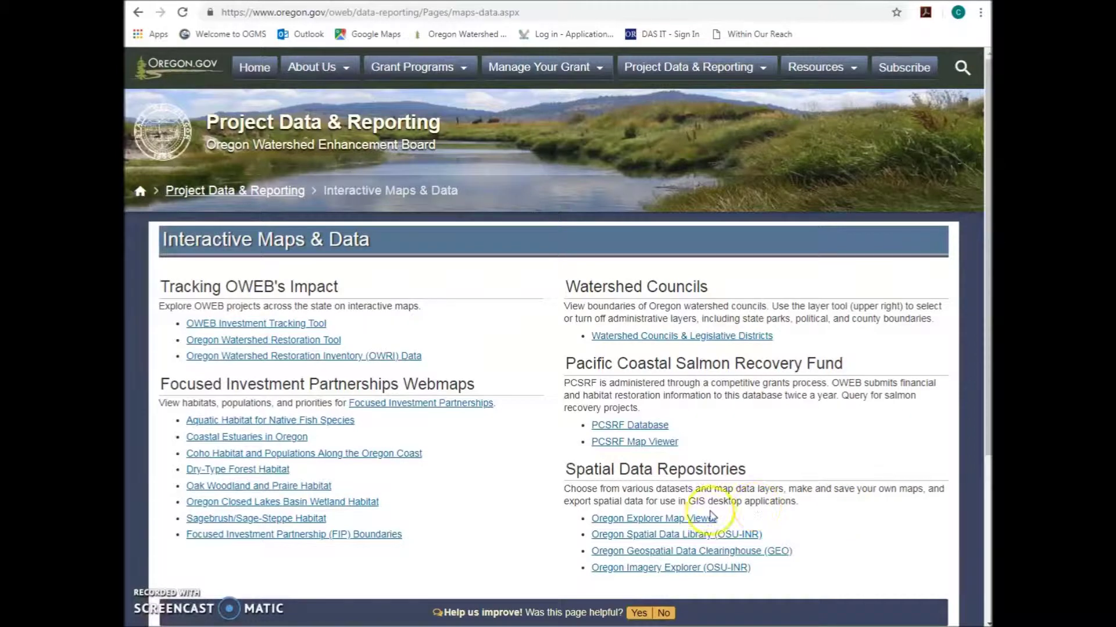
{"action": "left_click", "coordinate": [674, 520]}
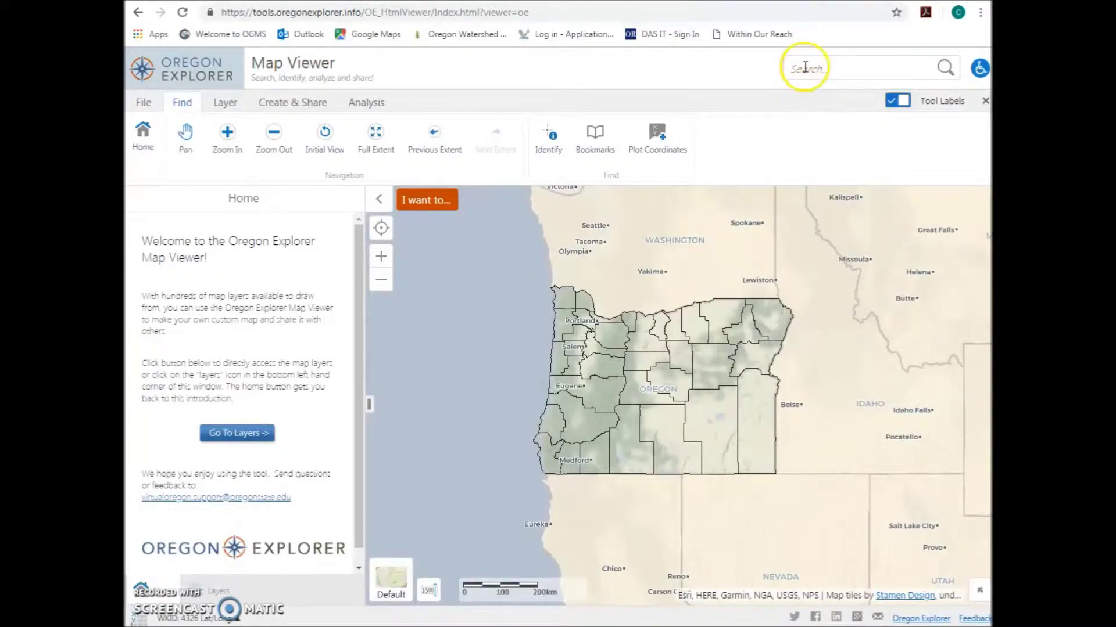
{"action": "left_click", "coordinate": [848, 71]}
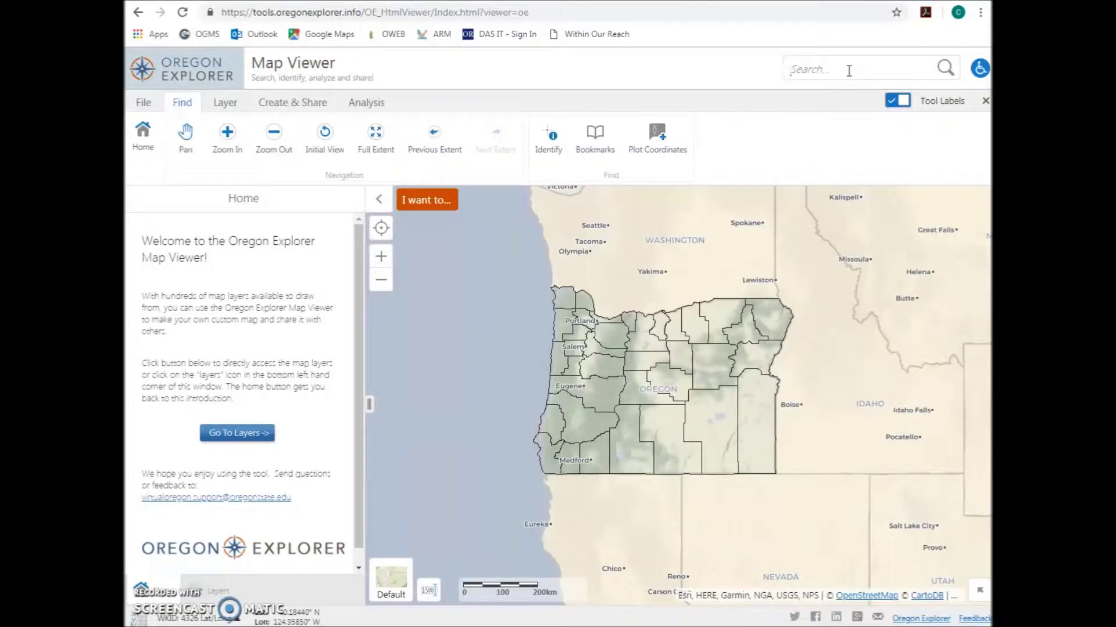
Step: Search for Salem, pin it from the Place Names matches, and show the layer theme list
{"action": "type", "text": "Salem"}
{"action": "key", "text": "Return"}
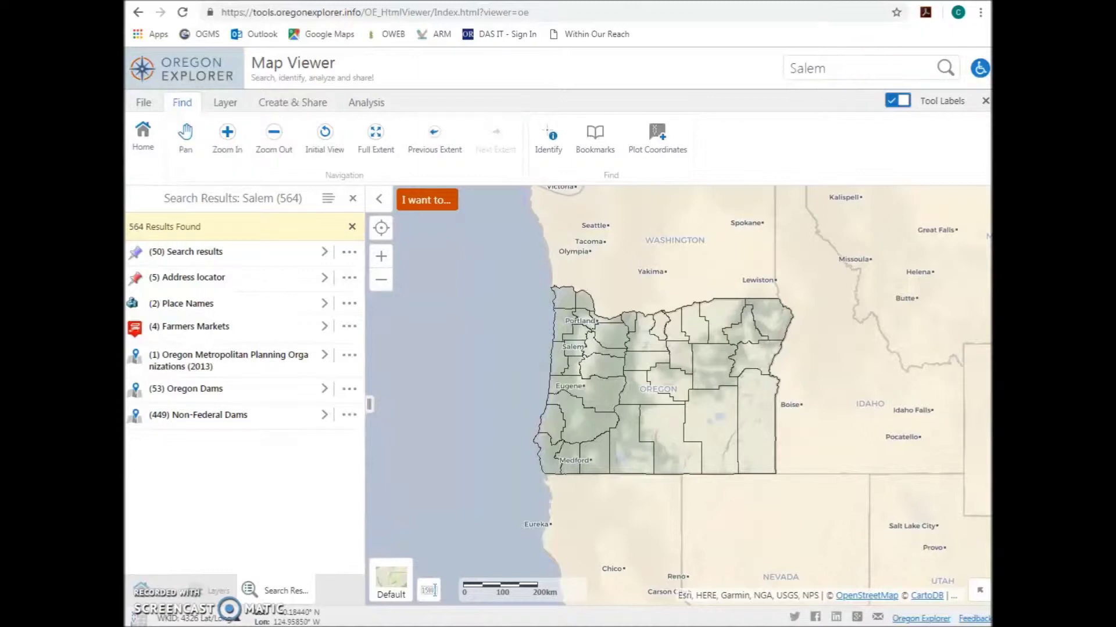
{"action": "left_click", "coordinate": [186, 304]}
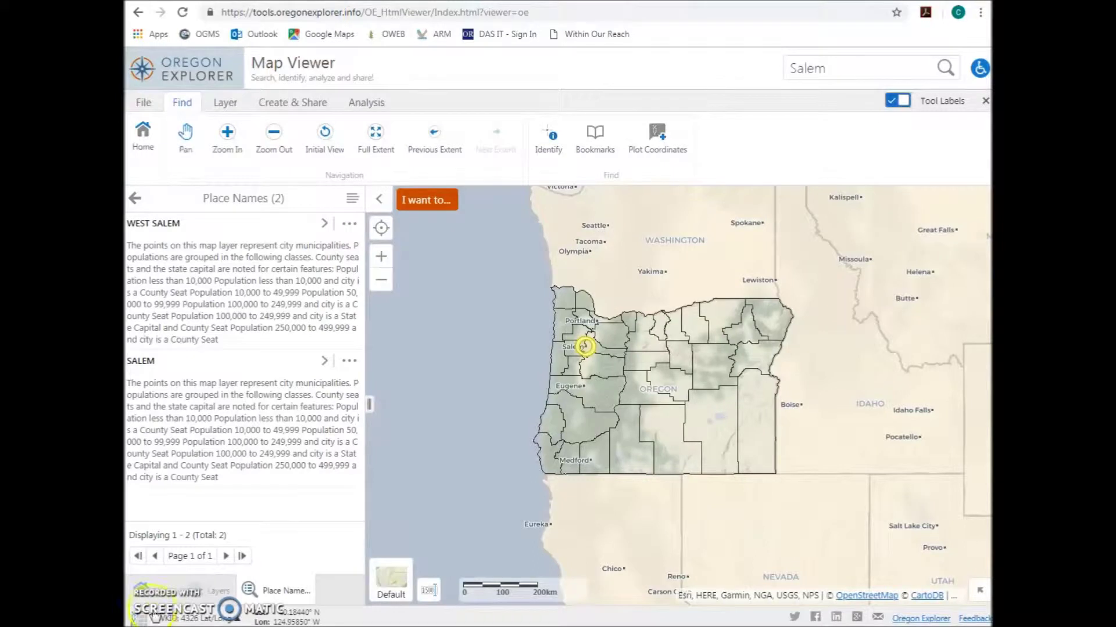
{"action": "left_click", "coordinate": [221, 358]}
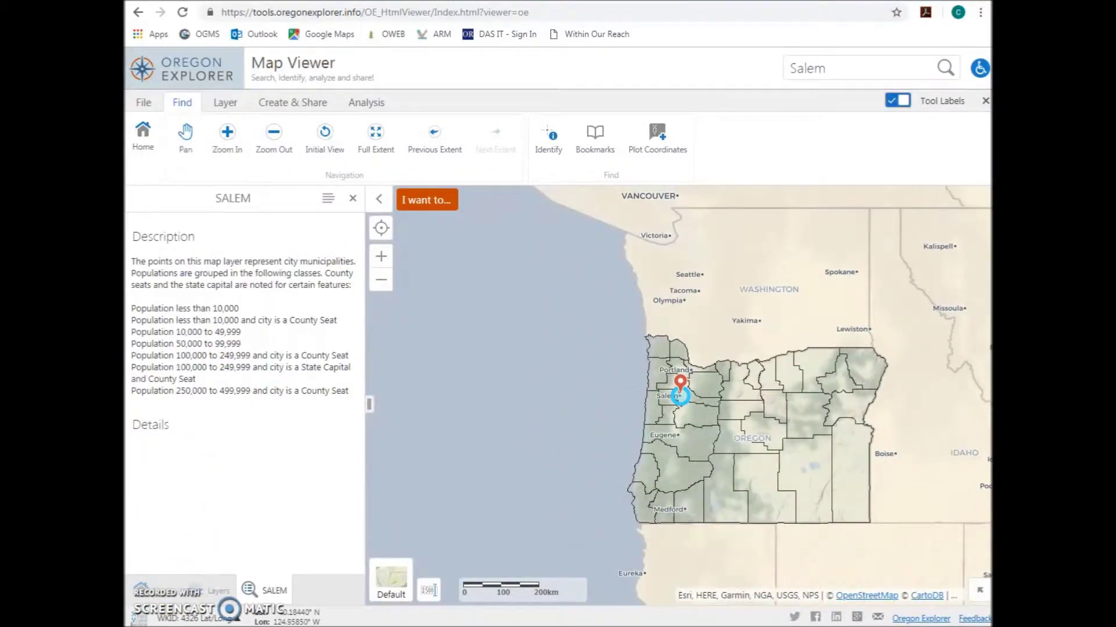
{"action": "left_click", "coordinate": [211, 591]}
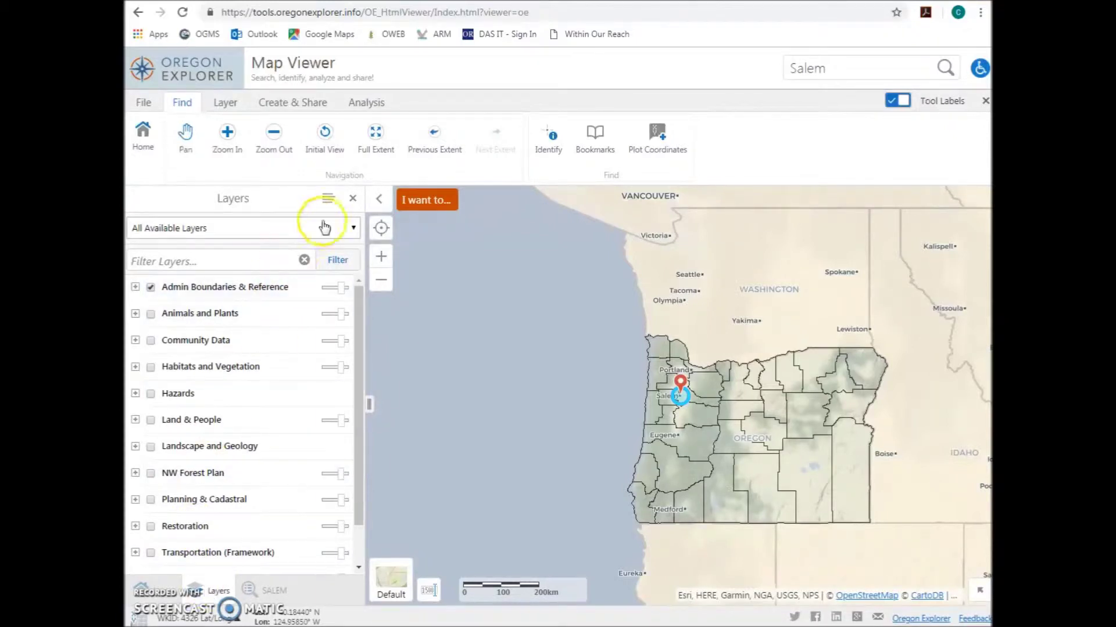
{"action": "left_click", "coordinate": [344, 229]}
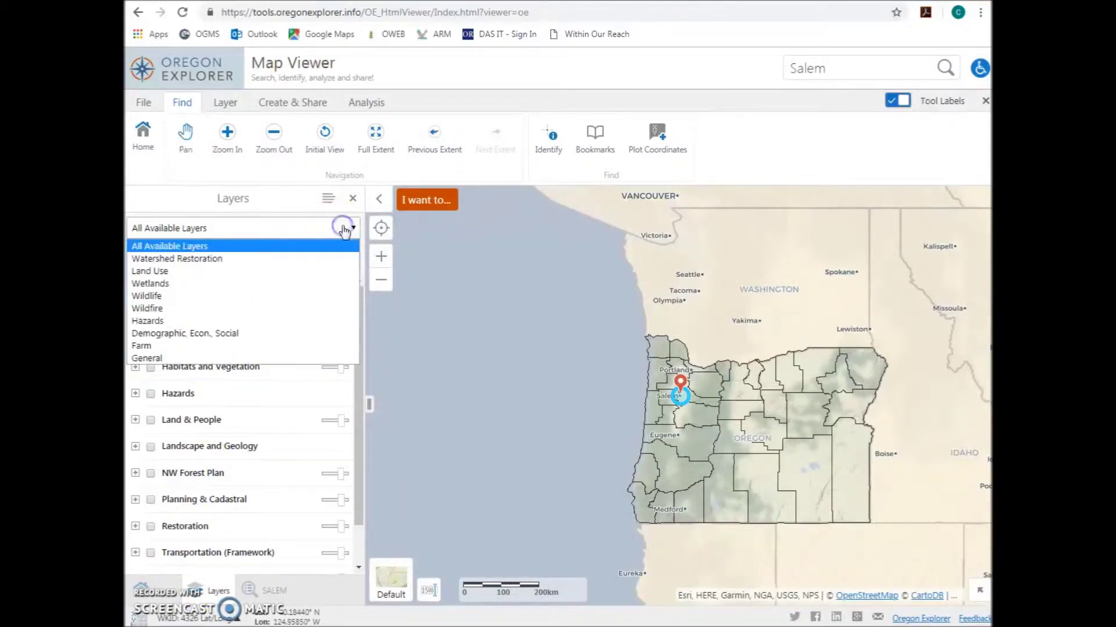
Step: Display the Watershed Restoration layers and expand the Basemaps group to list its layers
{"action": "left_click", "coordinate": [328, 259]}
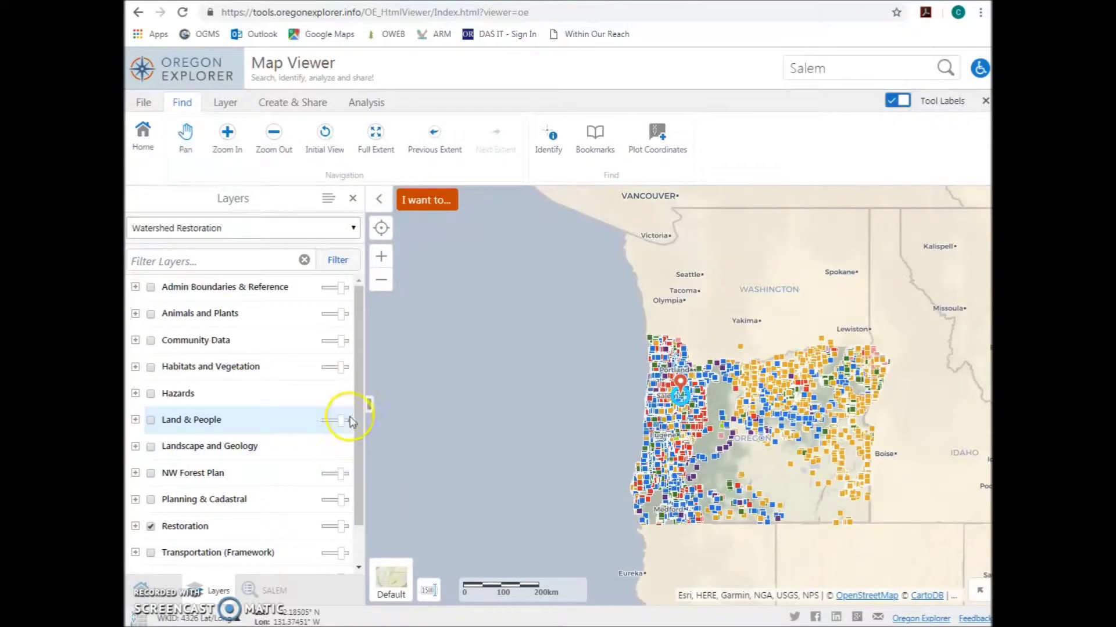
{"action": "left_click_drag", "start_coordinate": [361, 416], "coordinate": [357, 457]}
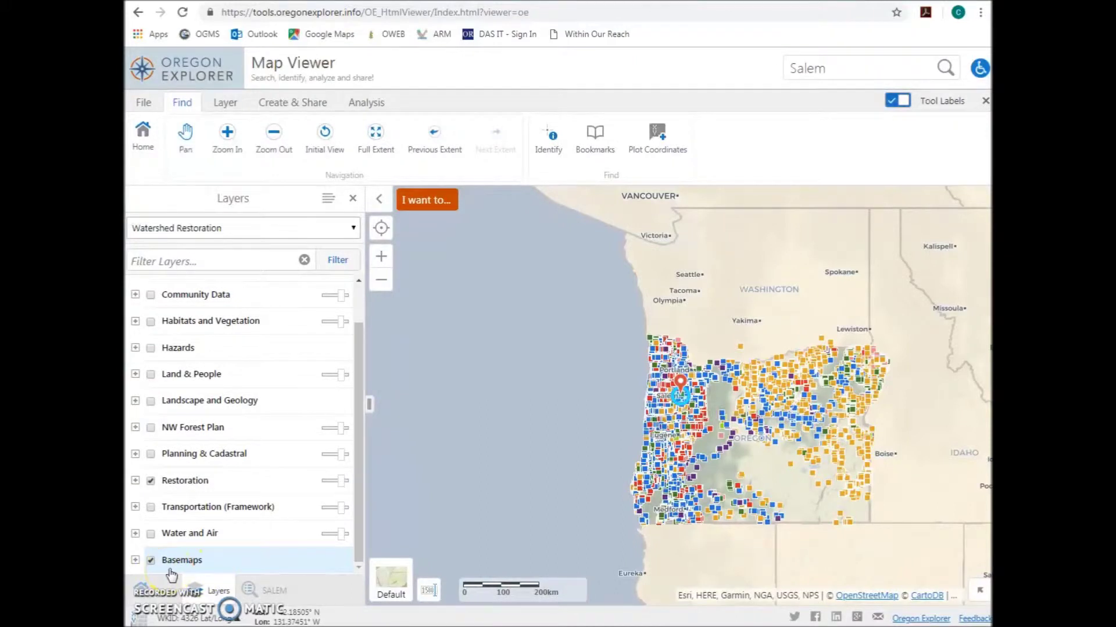
{"action": "left_click", "coordinate": [136, 566]}
{"action": "left_click", "coordinate": [351, 555]}
{"action": "left_click", "coordinate": [364, 408]}
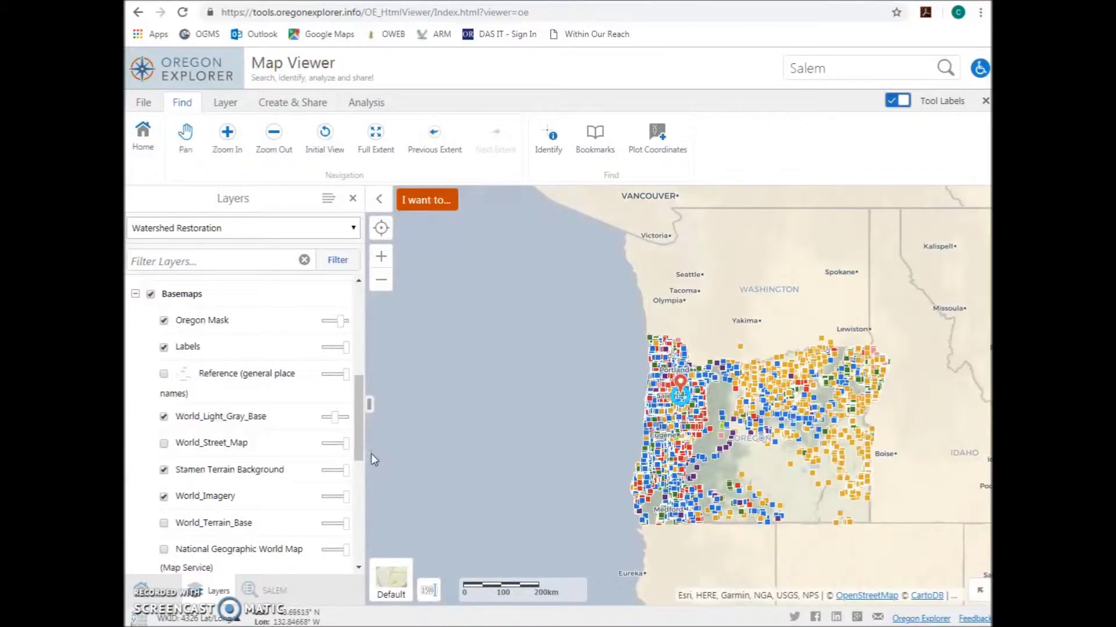
Step: Turn off the gray, Stamen terrain and World Imagery basemaps; enable World_Topo_Map and Oregon Imagery (2016)
{"action": "left_click", "coordinate": [163, 417]}
{"action": "left_click", "coordinate": [164, 469]}
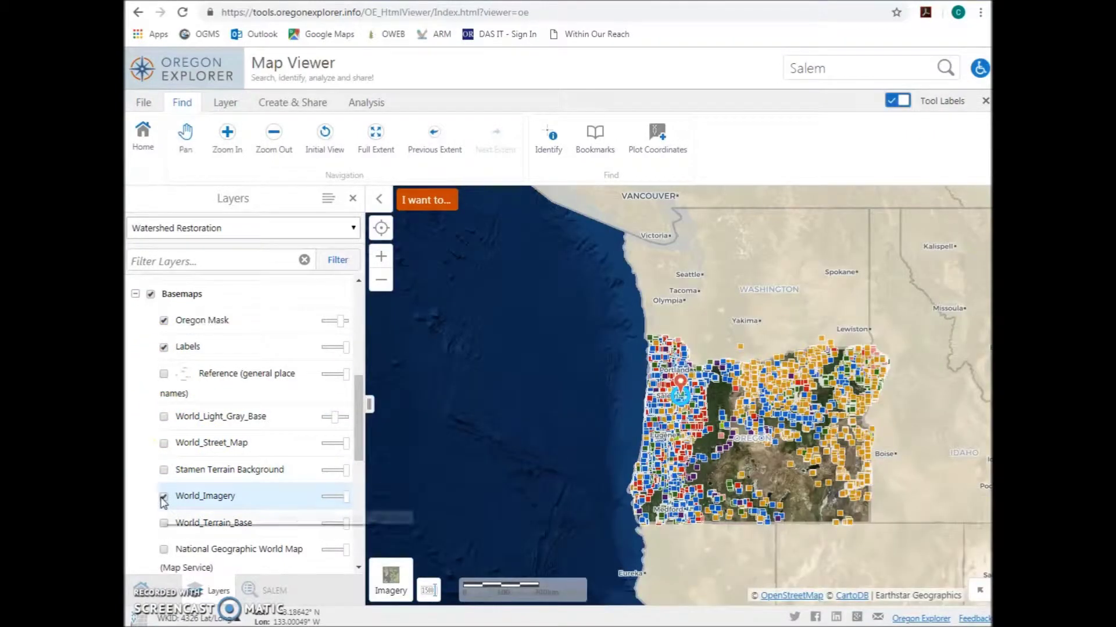
{"action": "left_click", "coordinate": [164, 498]}
{"action": "scroll", "coordinate": [331, 401], "scroll_direction": "down", "scroll_amount": 5}
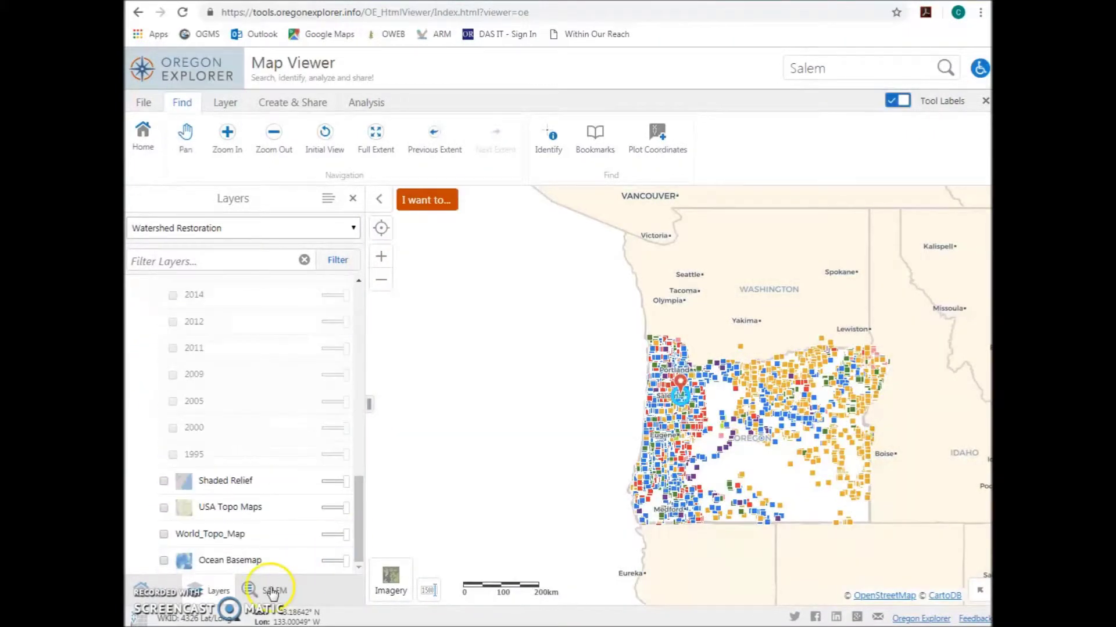
{"action": "left_click", "coordinate": [164, 534]}
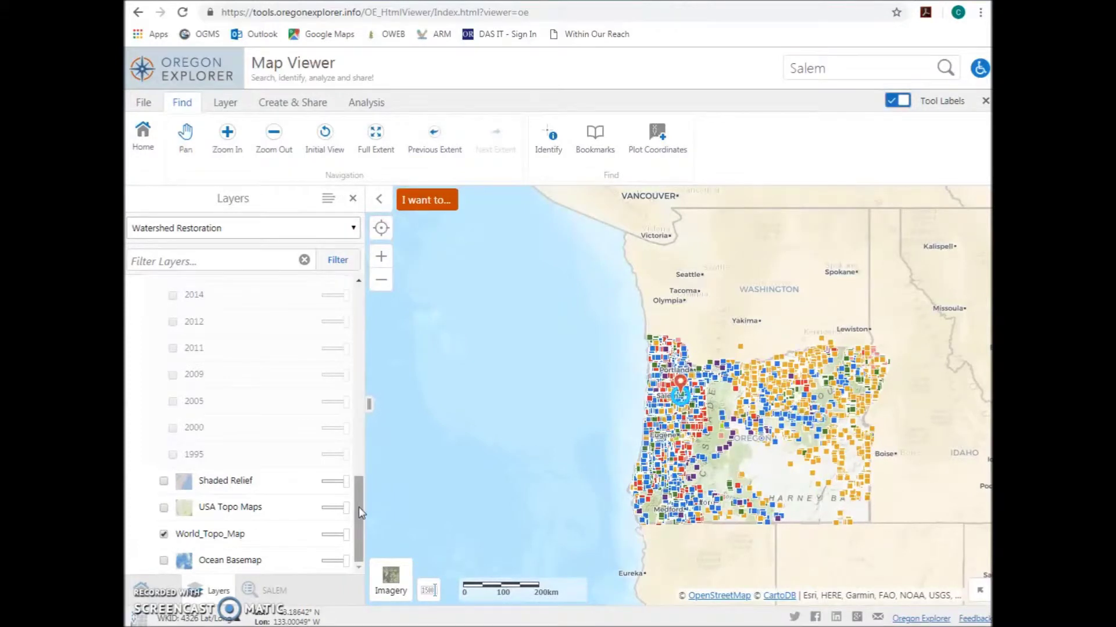
{"action": "left_click_drag", "start_coordinate": [358, 507], "coordinate": [358, 449]}
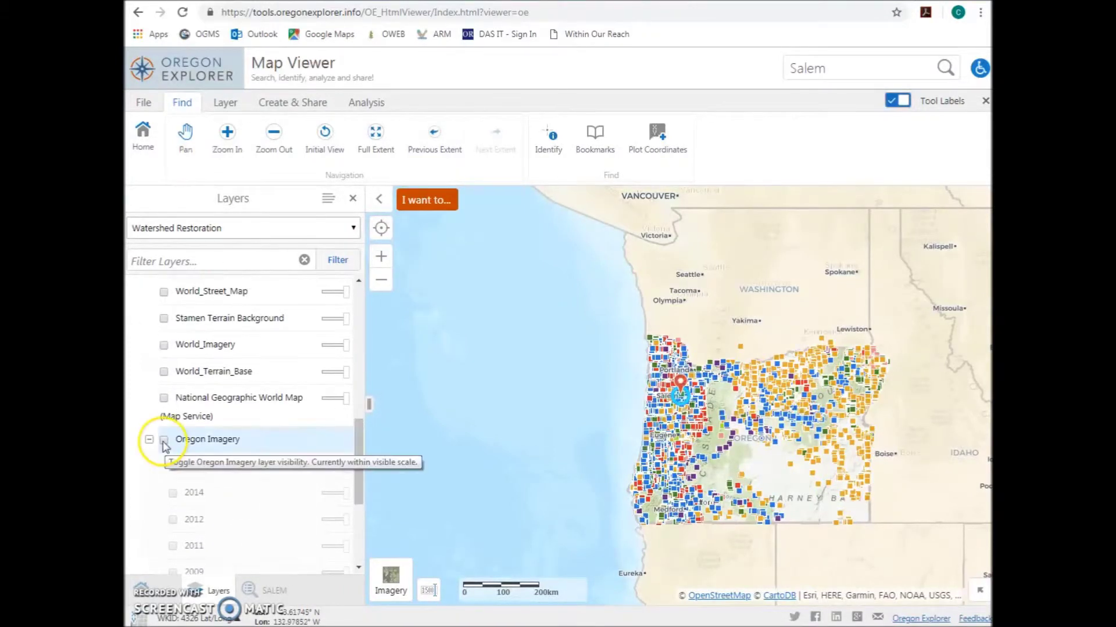
{"action": "left_click", "coordinate": [165, 443]}
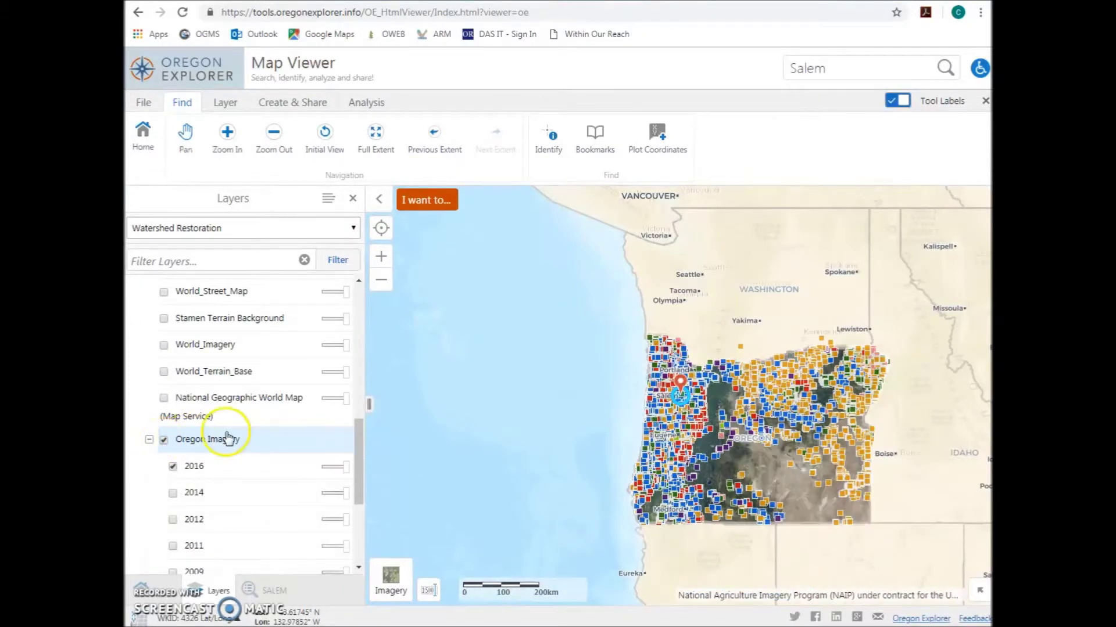
{"action": "left_click_drag", "start_coordinate": [361, 437], "coordinate": [361, 472]}
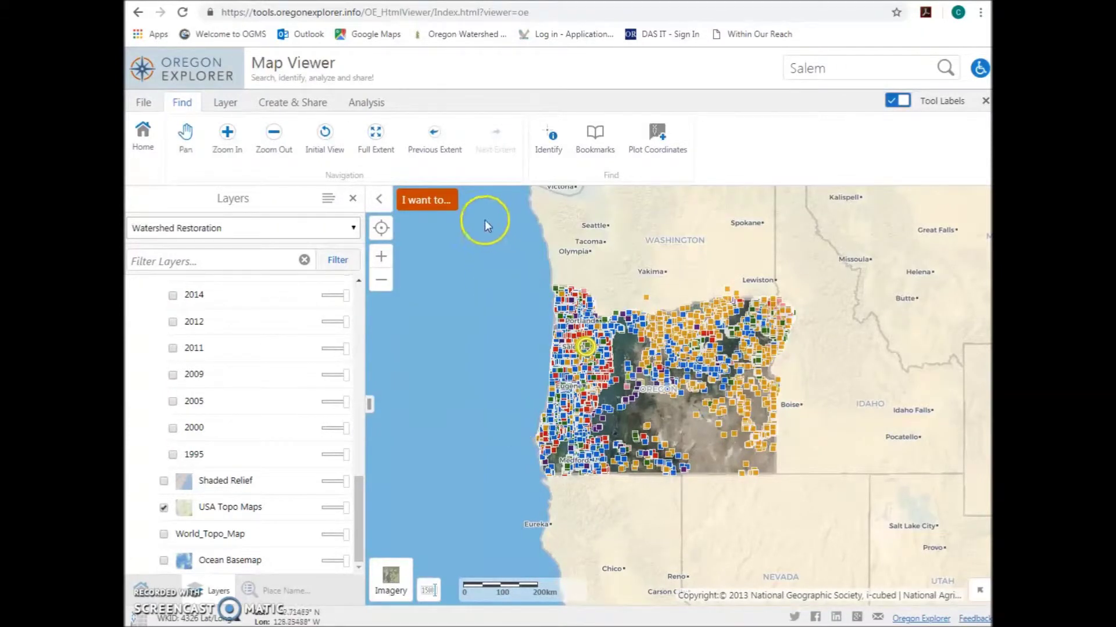
Step: Zoom and pan the map to center the Willamette River bend beside Salem
{"action": "left_click", "coordinate": [380, 258]}
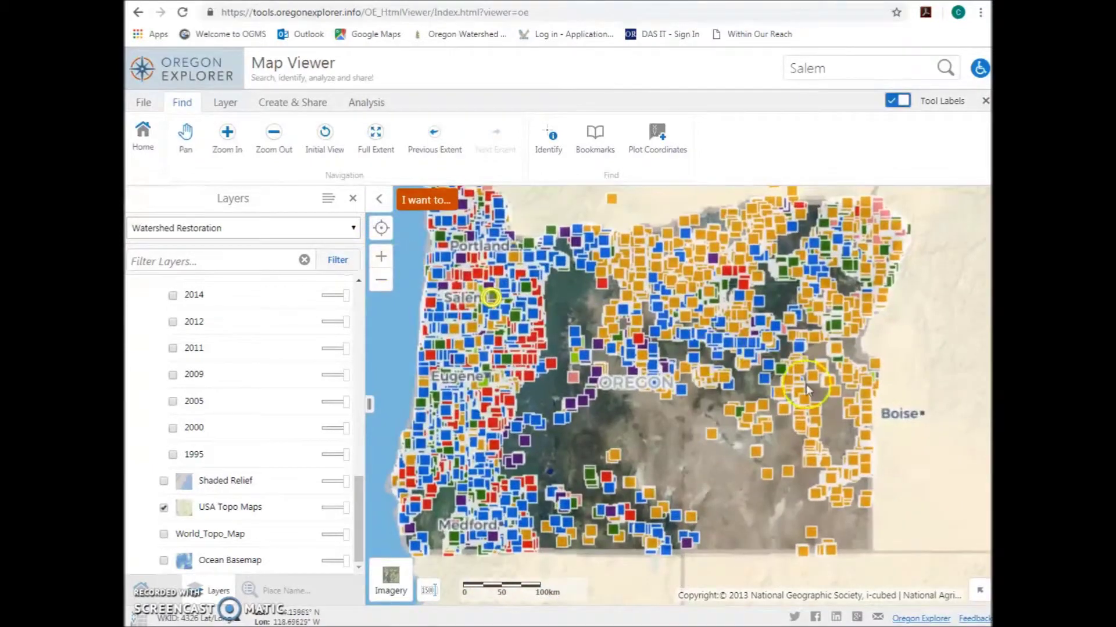
{"action": "double_click", "coordinate": [469, 332]}
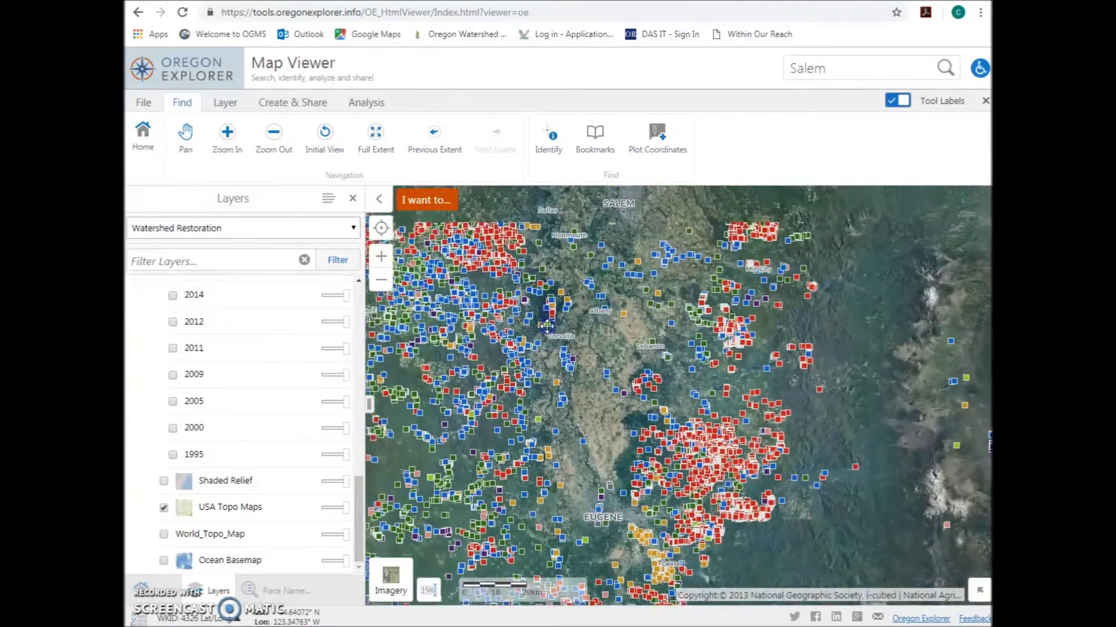
{"action": "left_click", "coordinate": [699, 376]}
{"action": "scroll", "coordinate": [699, 376], "scroll_direction": "up", "scroll_amount": 2}
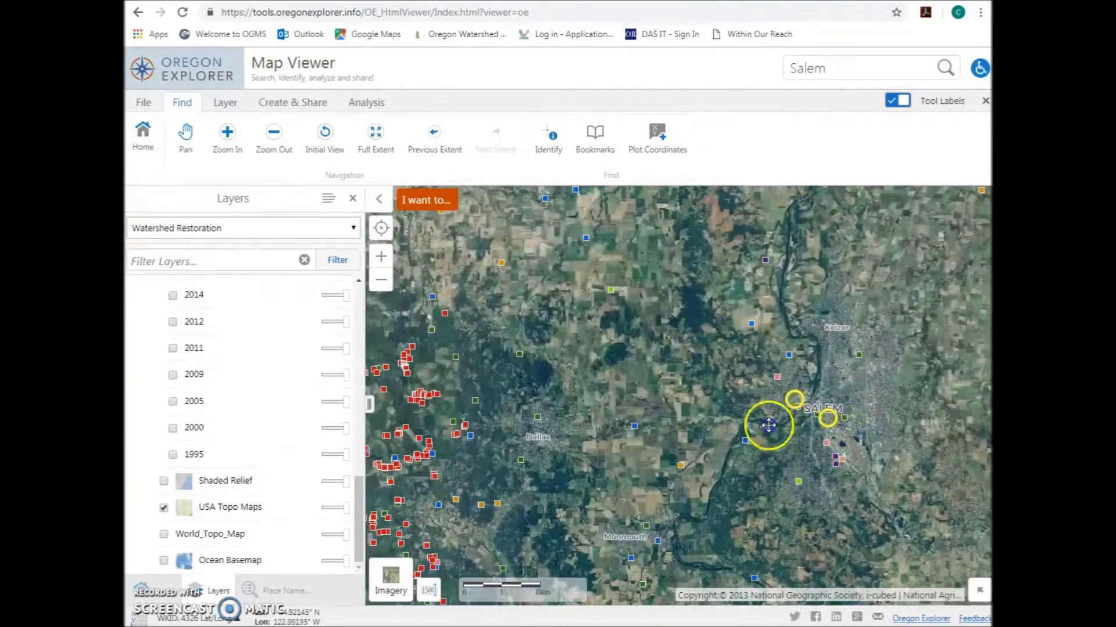
{"action": "left_click_drag", "start_coordinate": [768, 424], "coordinate": [587, 423]}
{"action": "scroll", "coordinate": [585, 424], "scroll_direction": "up", "scroll_amount": 1}
{"action": "scroll", "coordinate": [585, 420], "scroll_direction": "up", "scroll_amount": 3}
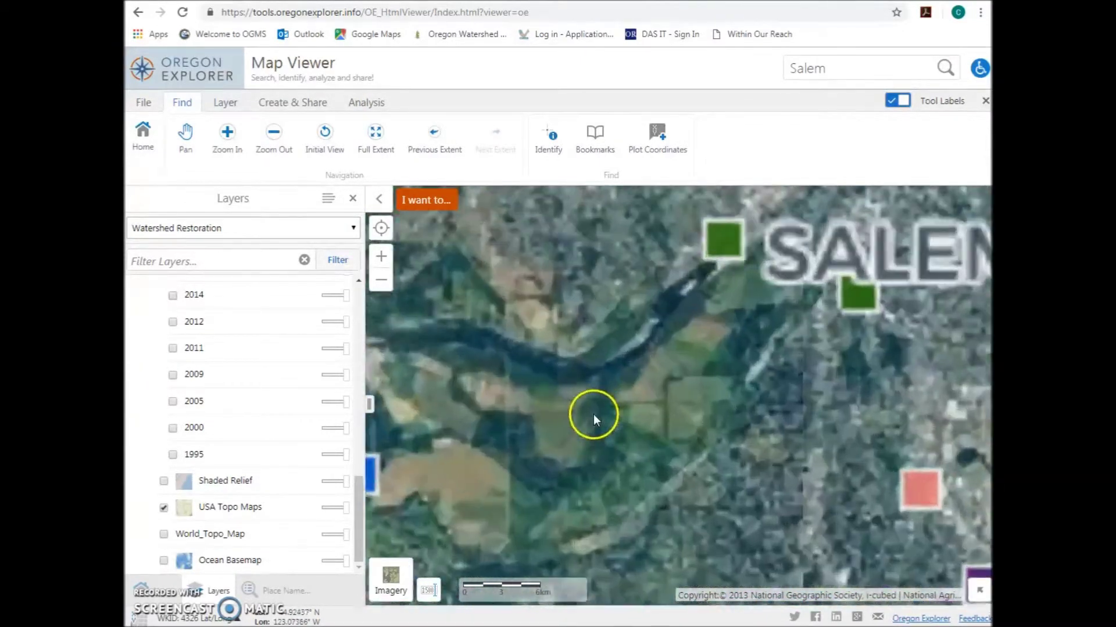
{"action": "left_click_drag", "start_coordinate": [842, 293], "coordinate": [899, 398]}
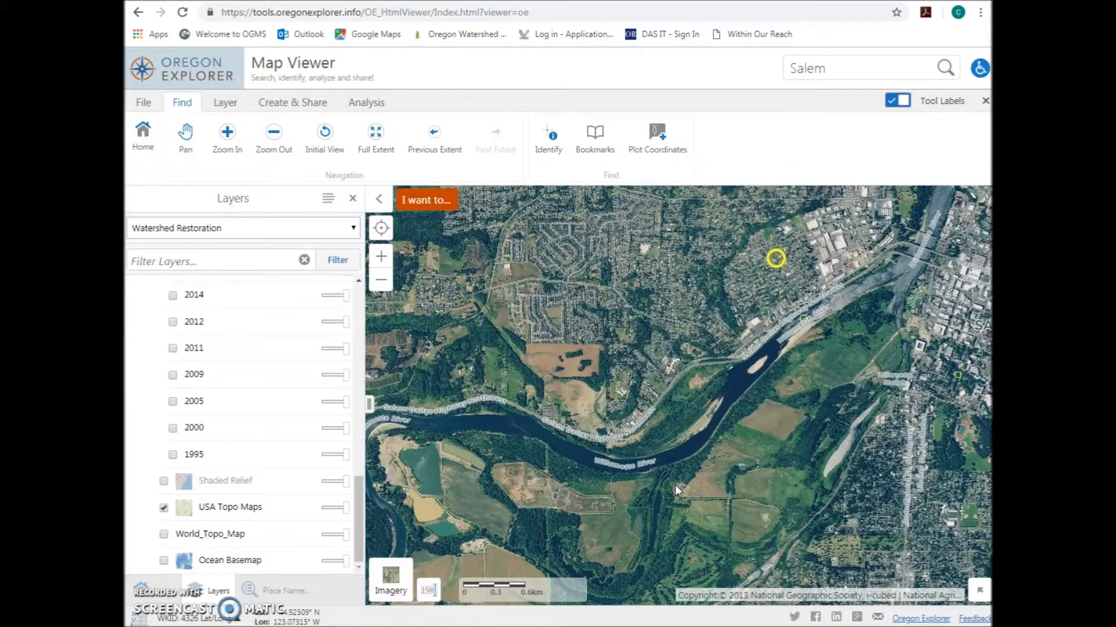
{"action": "left_click", "coordinate": [290, 104]}
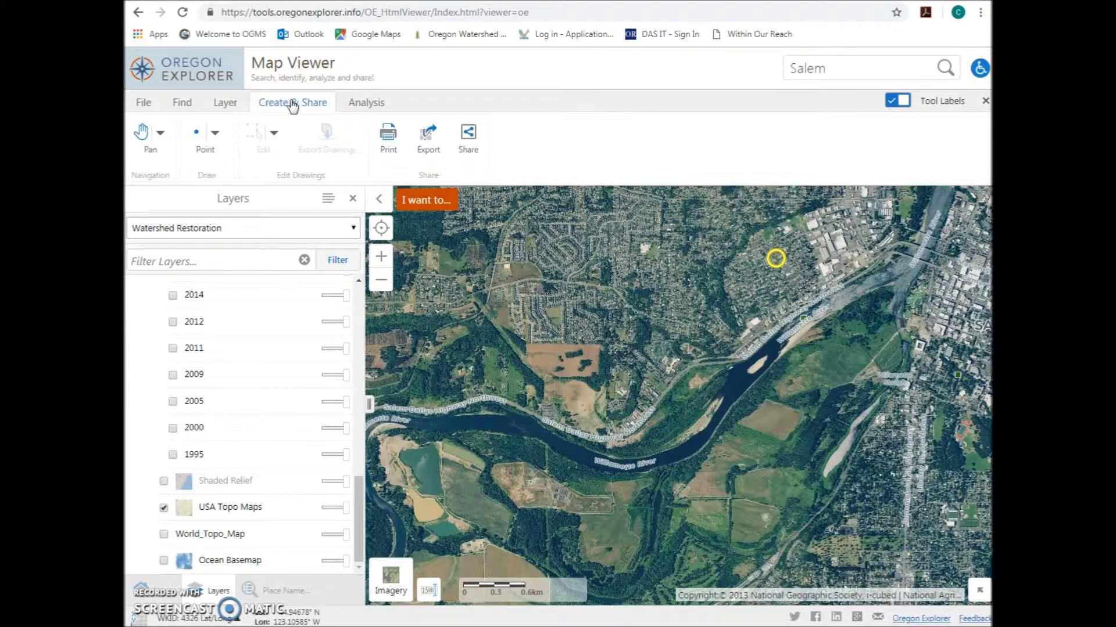
Step: Draw a polygon around the Willamette River bend and its neighbouring fields
{"action": "left_click", "coordinate": [215, 136]}
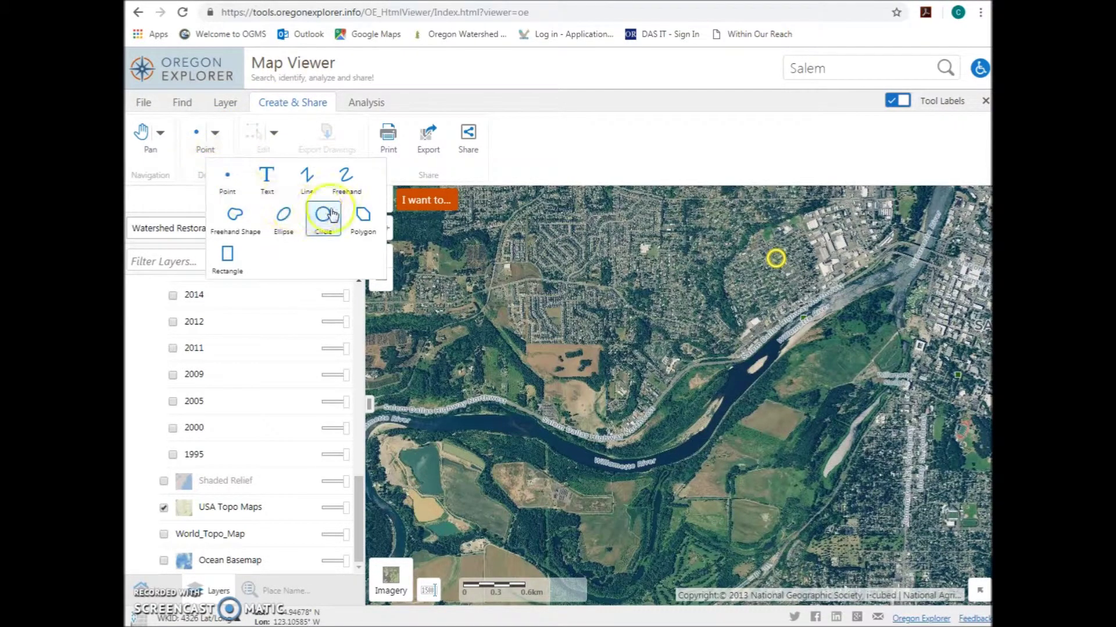
{"action": "left_click", "coordinate": [364, 219]}
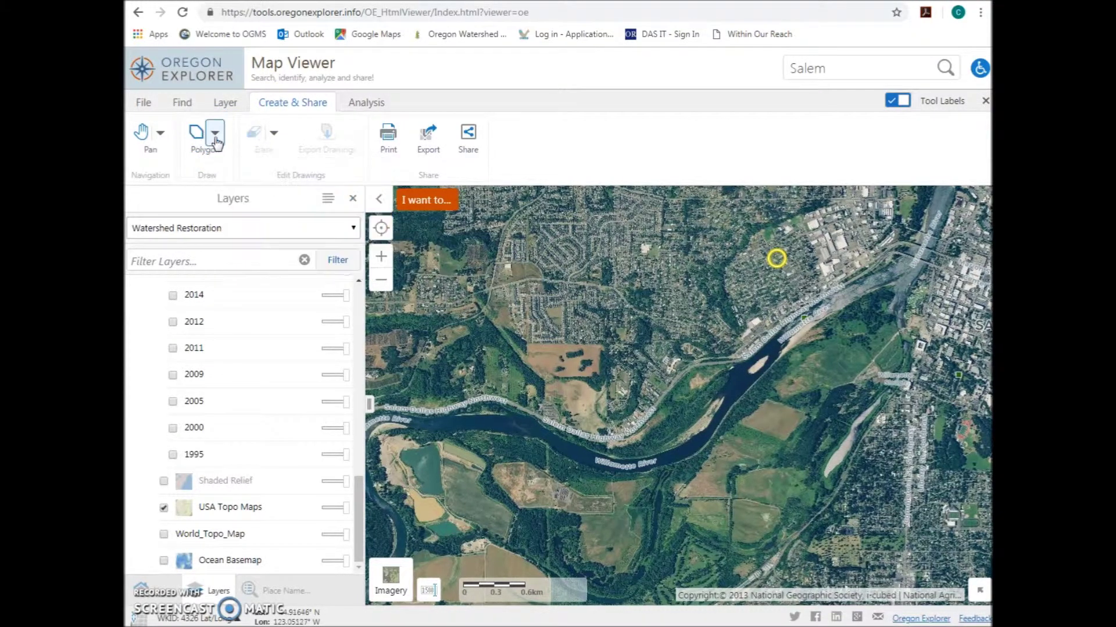
{"action": "left_click", "coordinate": [215, 142]}
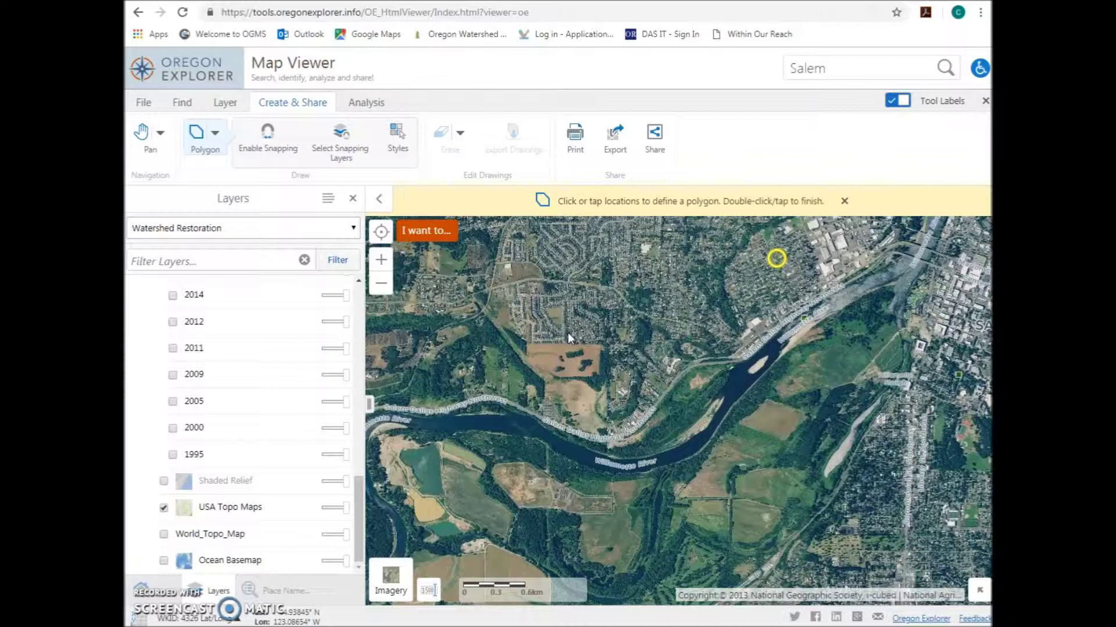
{"action": "mouse_move", "coordinate": [585, 334]}
{"action": "left_mouse_down"}
{"action": "mouse_move", "coordinate": [837, 351]}
{"action": "mouse_move", "coordinate": [865, 337]}
{"action": "mouse_move", "coordinate": [801, 524]}
{"action": "mouse_move", "coordinate": [550, 558]}
{"action": "mouse_move", "coordinate": [556, 542]}
{"action": "mouse_move", "coordinate": [493, 409]}
{"action": "mouse_move", "coordinate": [611, 343]}
{"action": "left_mouse_up"}
{"action": "double_click", "coordinate": [611, 343]}
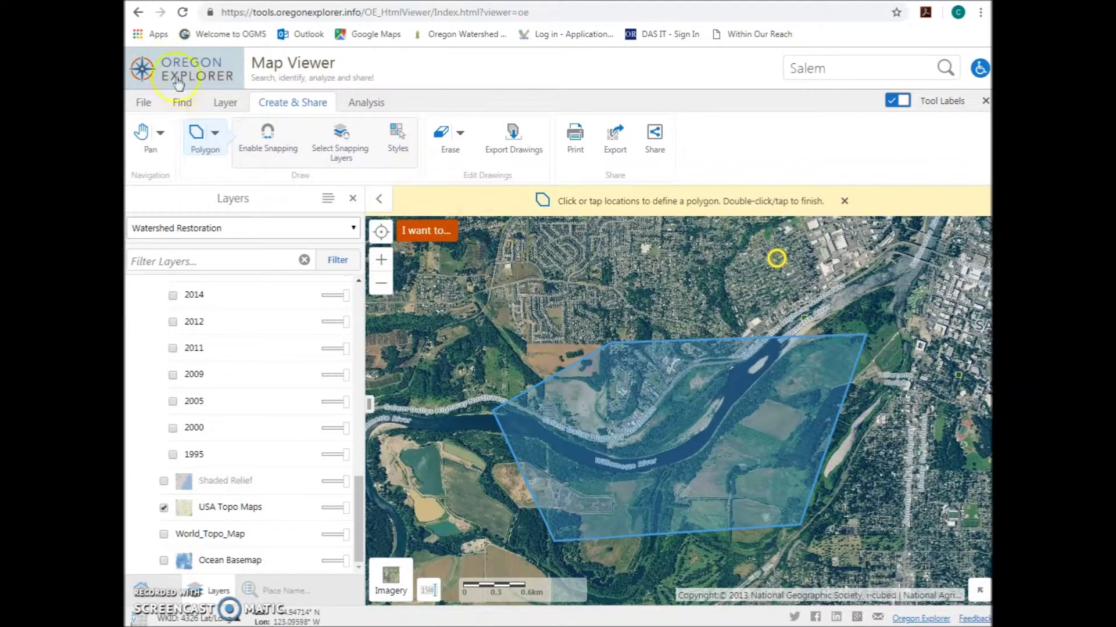
{"action": "left_click", "coordinate": [182, 106]}
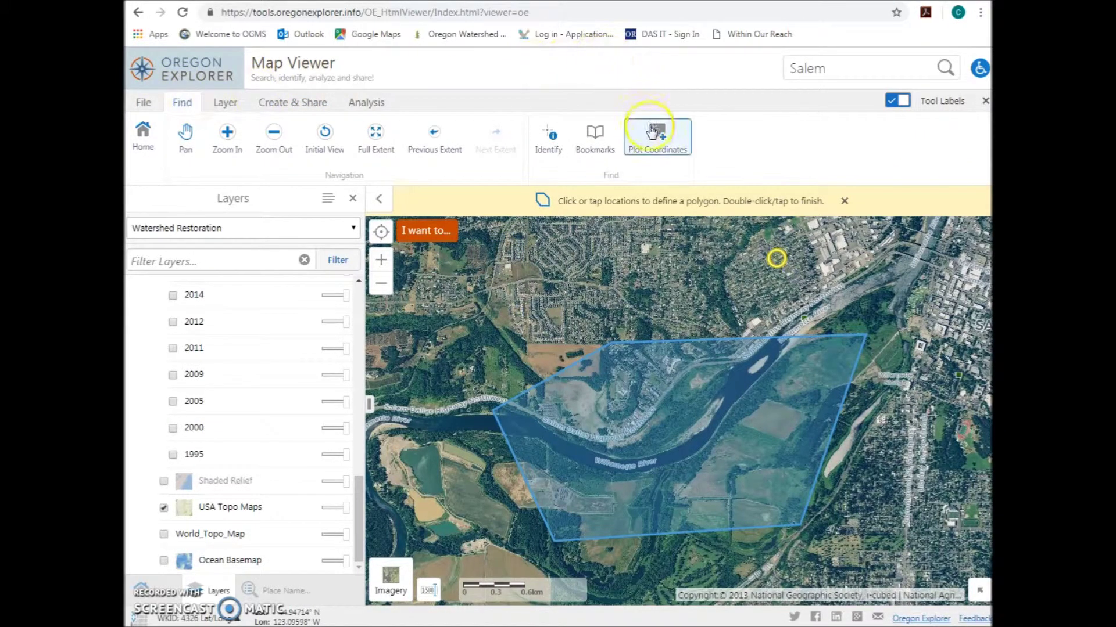
Step: Plot a coordinate point at 44.92958° N, 123.07341° W on the river inside the polygon
{"action": "left_click", "coordinate": [657, 144]}
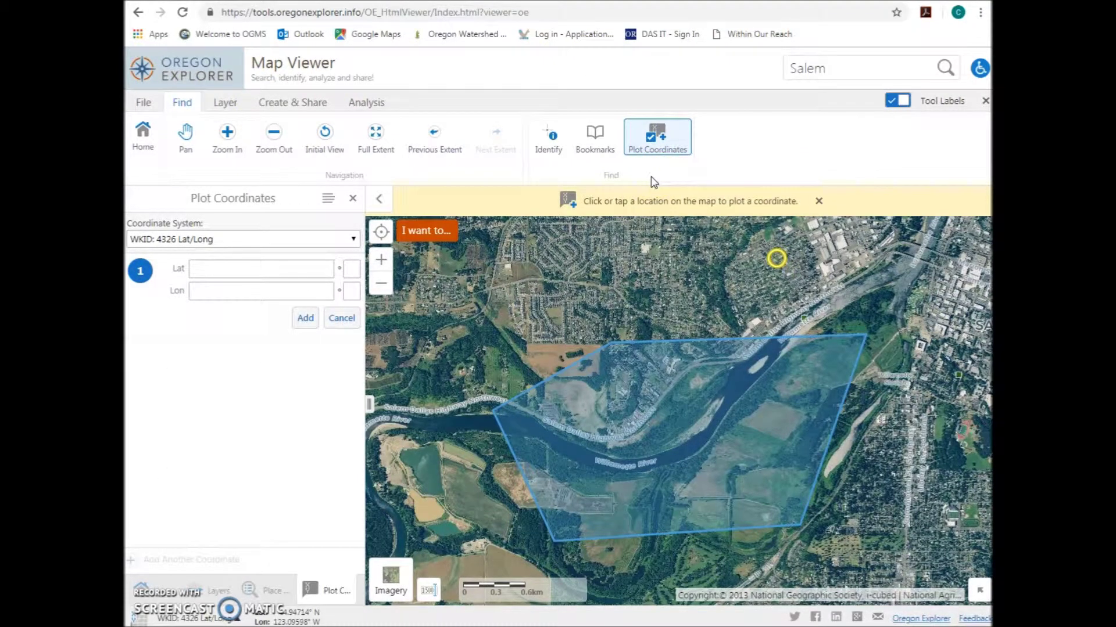
{"action": "left_click", "coordinate": [709, 375]}
{"action": "left_click", "coordinate": [674, 434]}
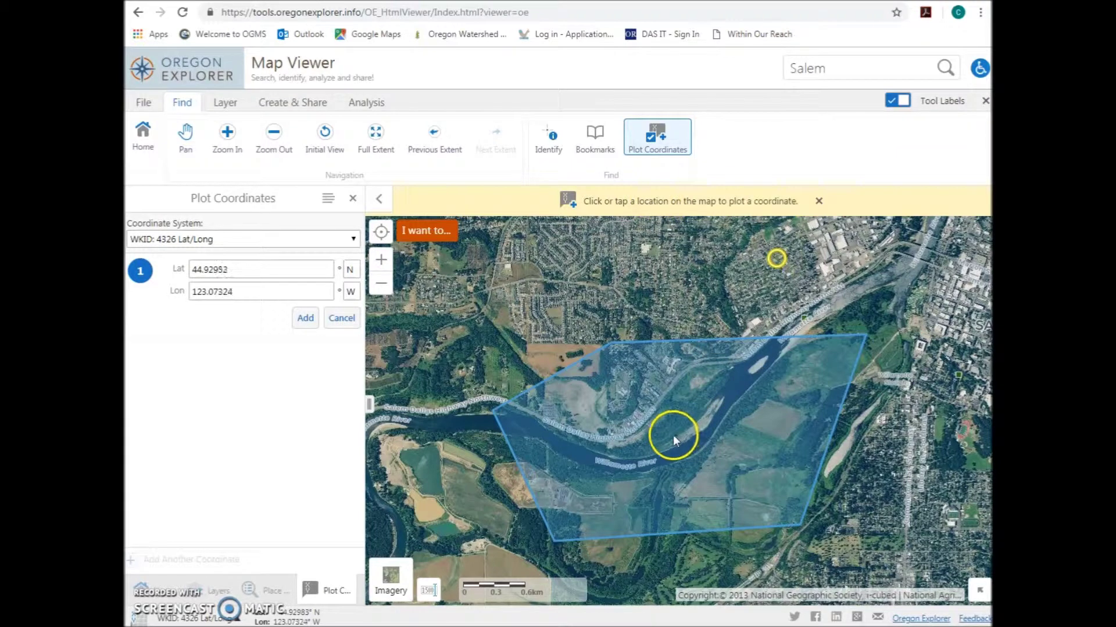
{"action": "left_click", "coordinate": [674, 433]}
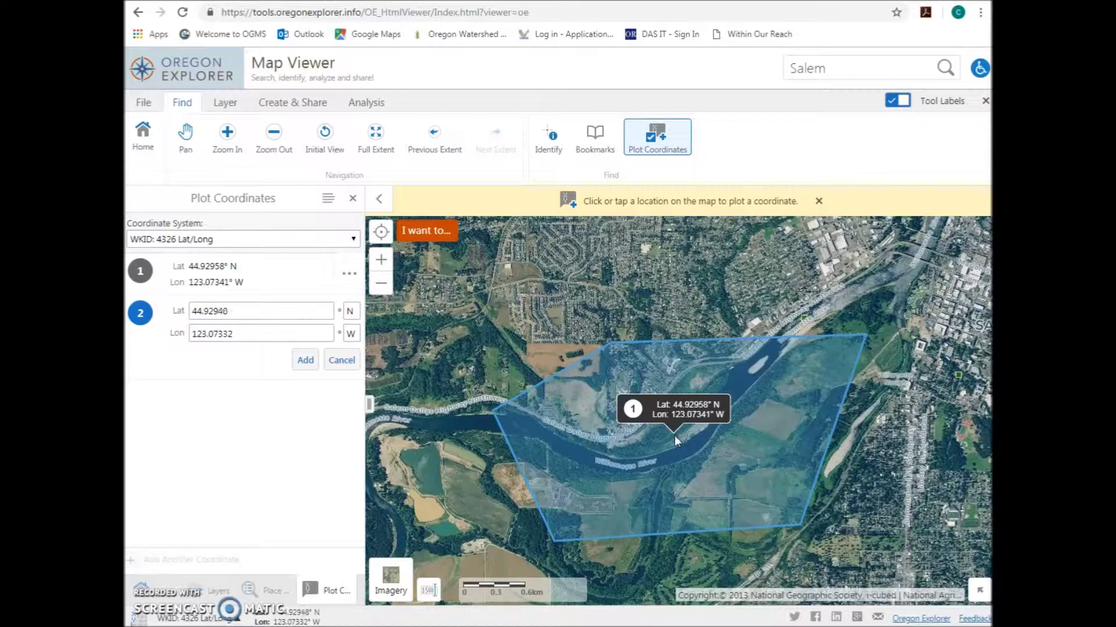
{"action": "left_click", "coordinate": [663, 438]}
{"action": "left_click", "coordinate": [664, 437]}
{"action": "left_click", "coordinate": [651, 407]}
{"action": "left_click", "coordinate": [327, 156]}
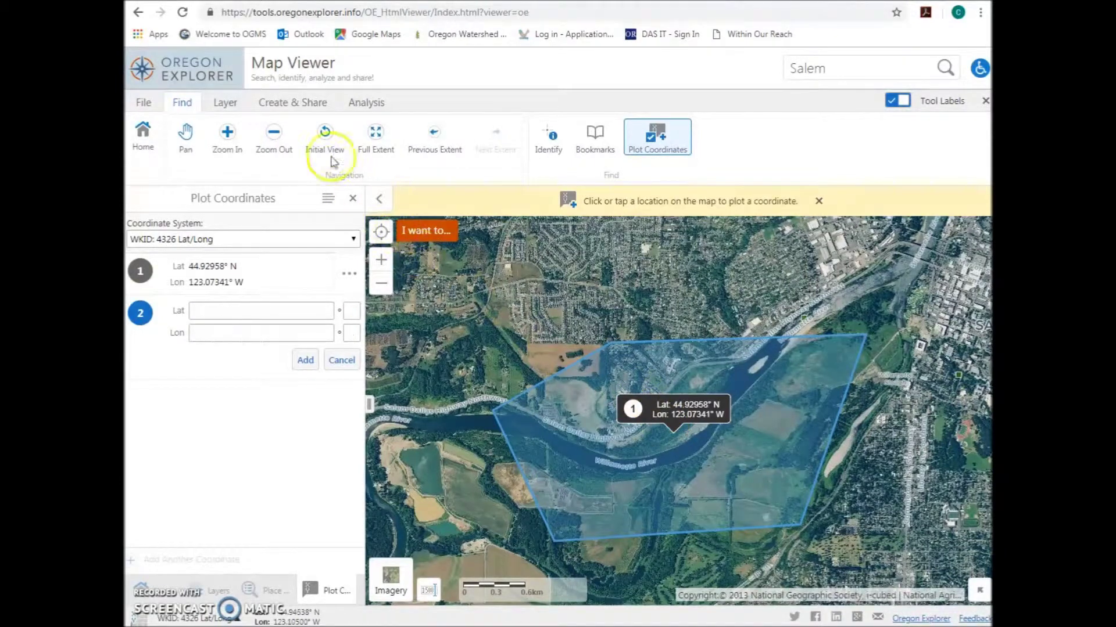
{"action": "left_click", "coordinate": [293, 102]}
{"action": "left_click", "coordinate": [388, 147]}
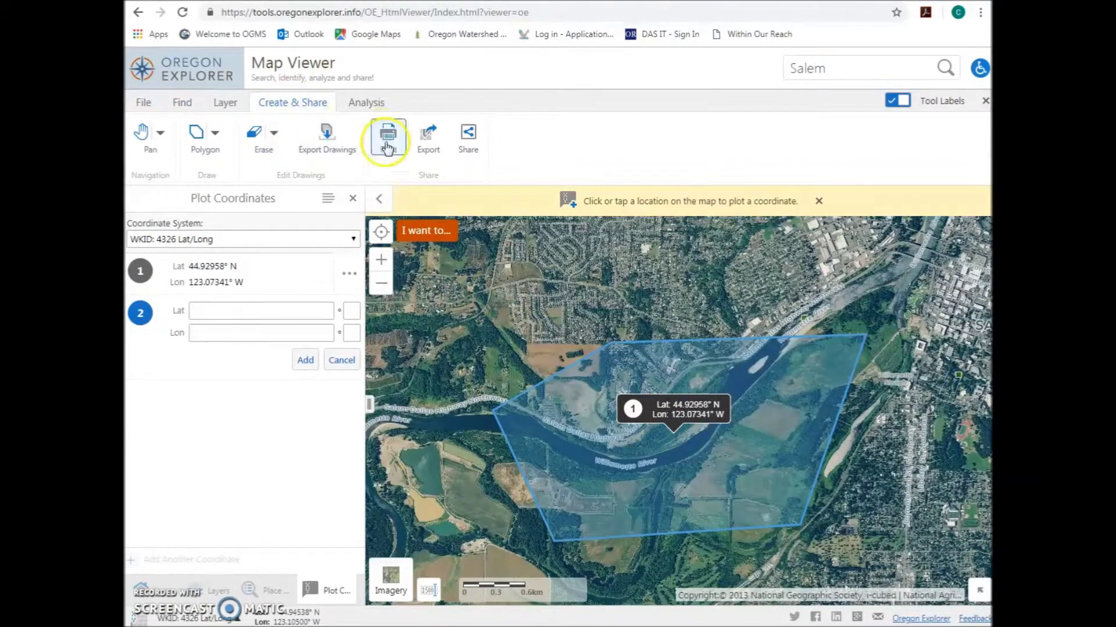
Step: Print the map as an 8.5x11 landscape PDF titled Map
{"action": "left_click", "coordinate": [156, 454]}
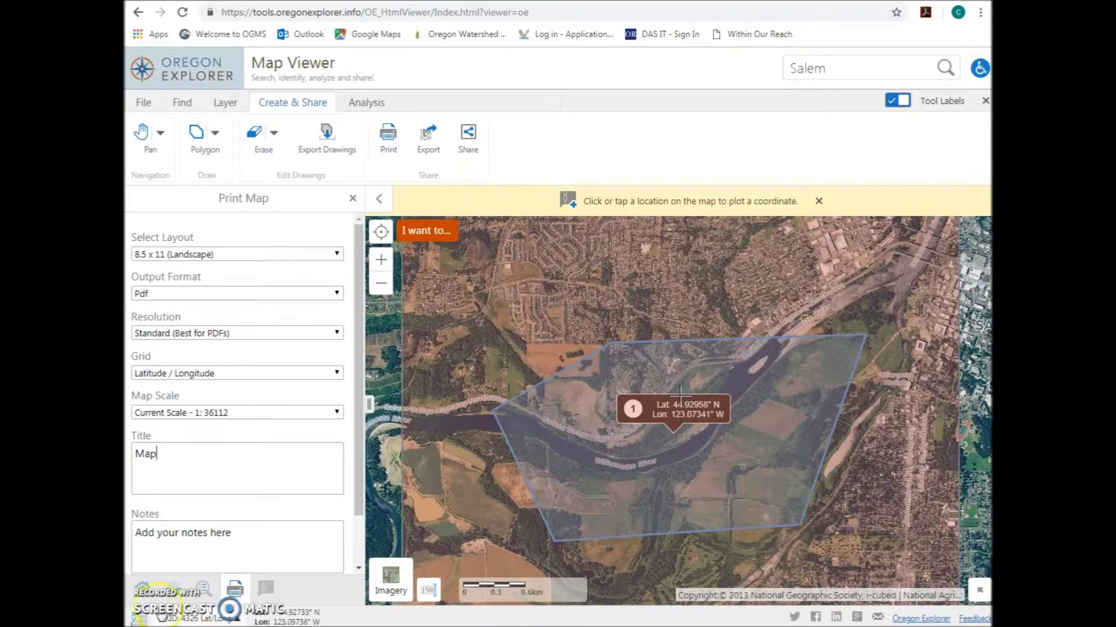
{"action": "left_click", "coordinate": [153, 454]}
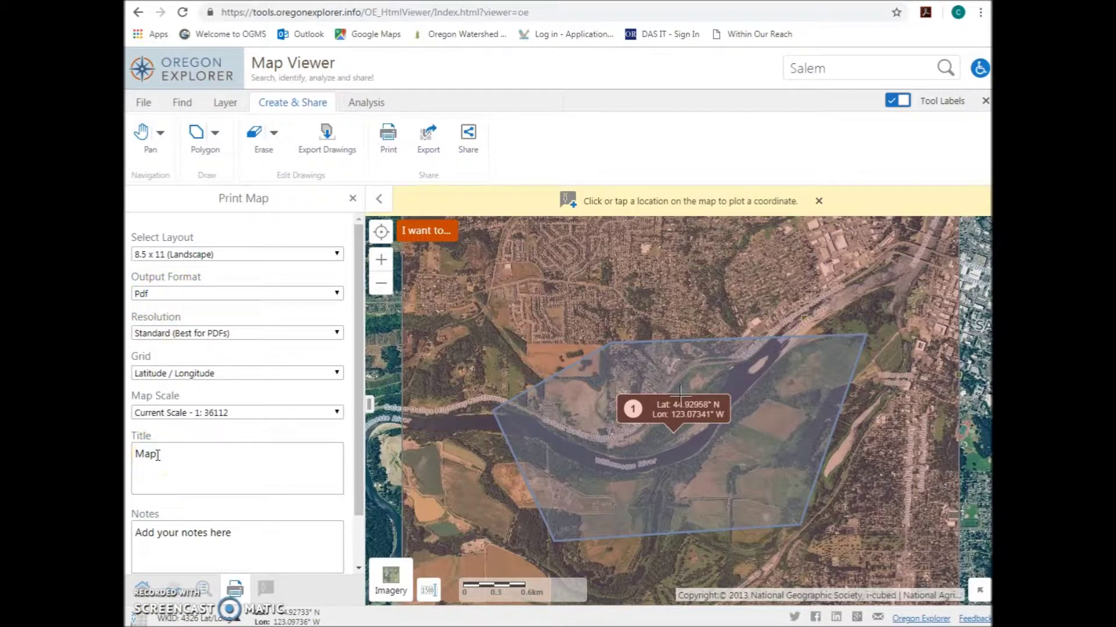
{"action": "left_click", "coordinate": [173, 534]}
{"action": "scroll", "coordinate": [227, 534], "scroll_direction": "down", "scroll_amount": 1}
{"action": "left_click", "coordinate": [227, 533]}
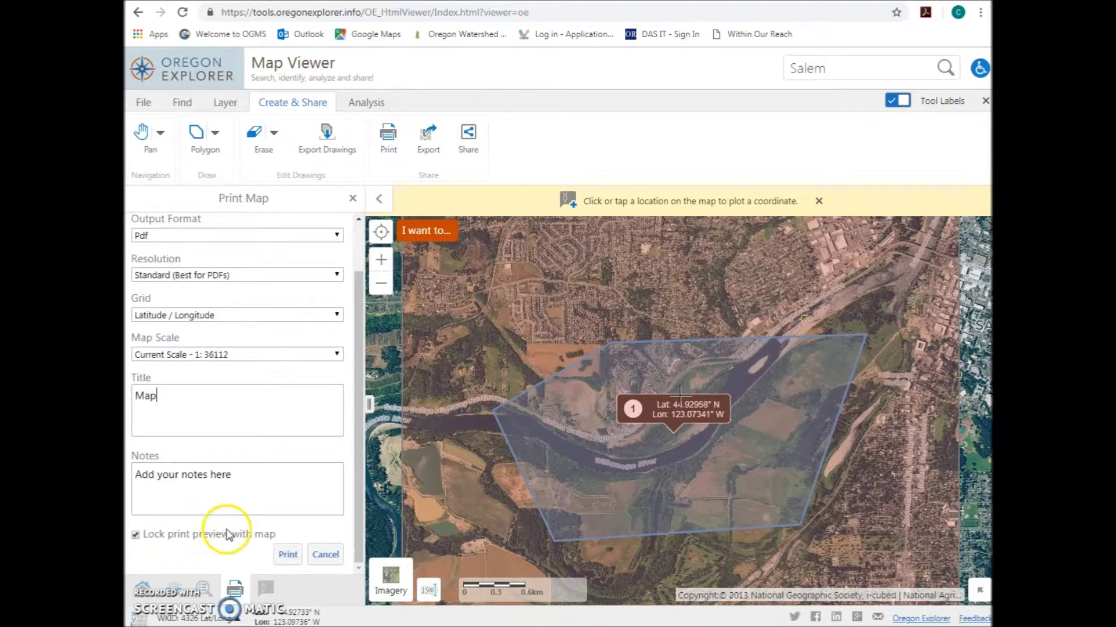
{"action": "left_click", "coordinate": [287, 556]}
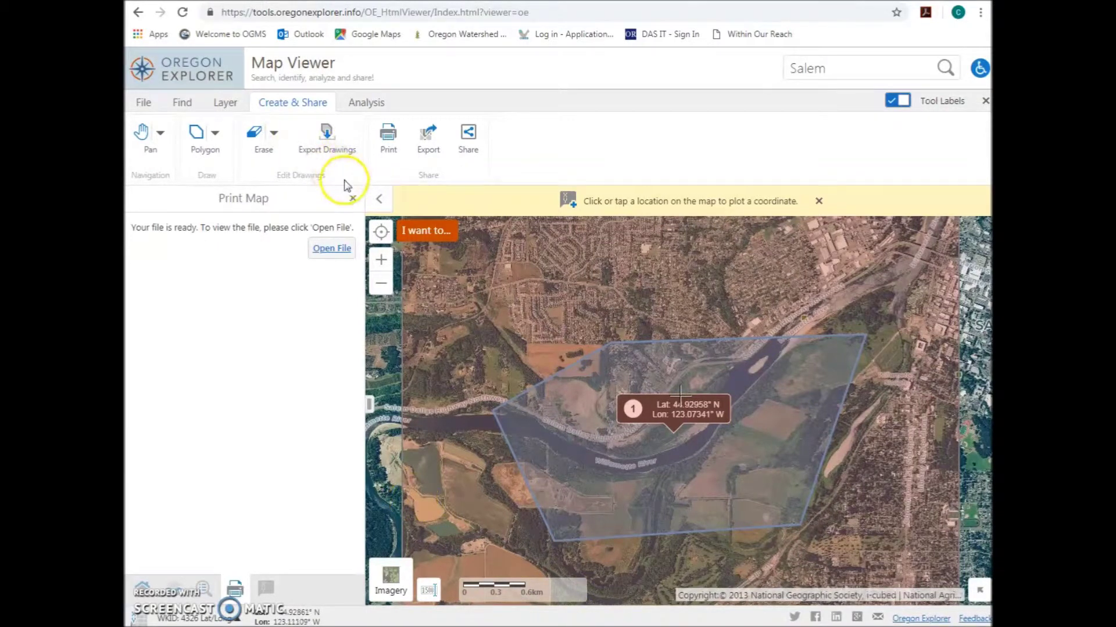
Step: Export the drawn polygon and point and download them as a shapefile
{"action": "left_click", "coordinate": [352, 198]}
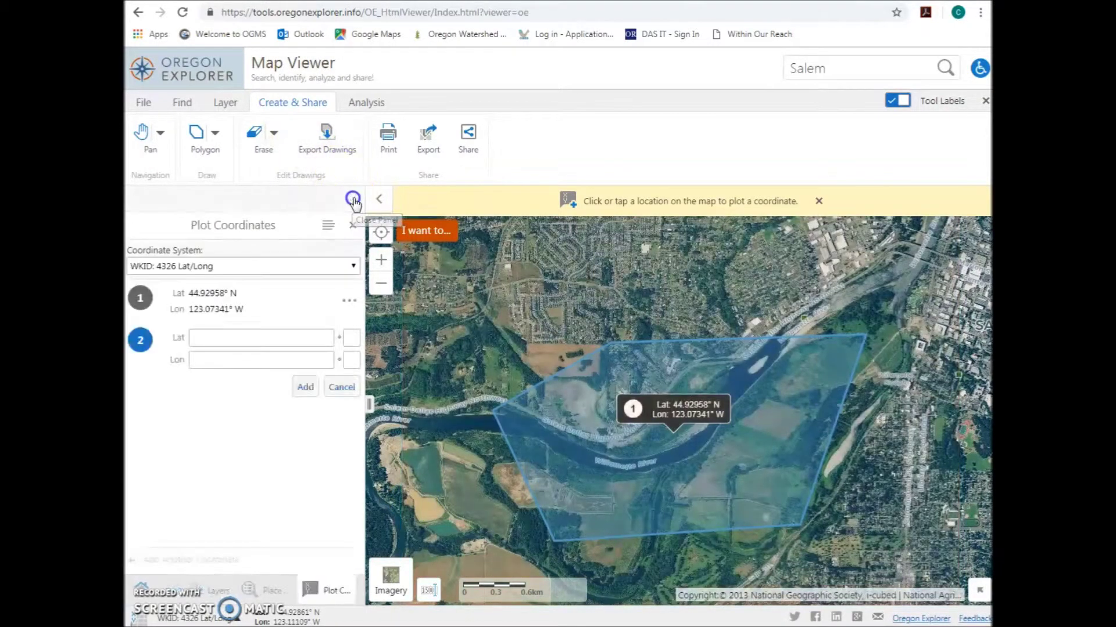
{"action": "left_click", "coordinate": [327, 134]}
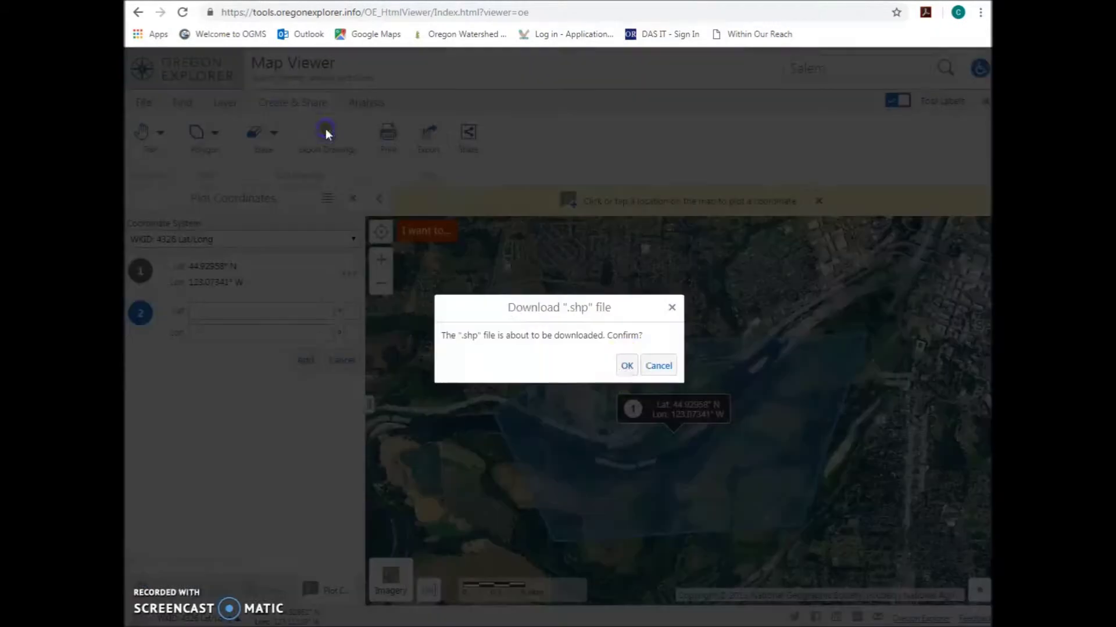
{"action": "left_click", "coordinate": [628, 366]}
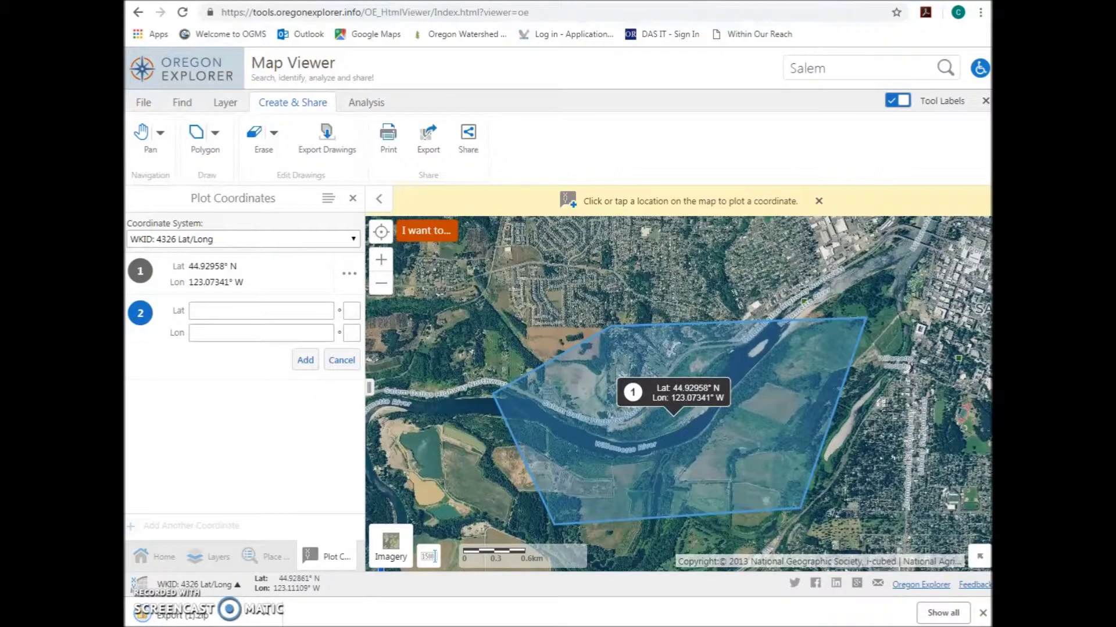